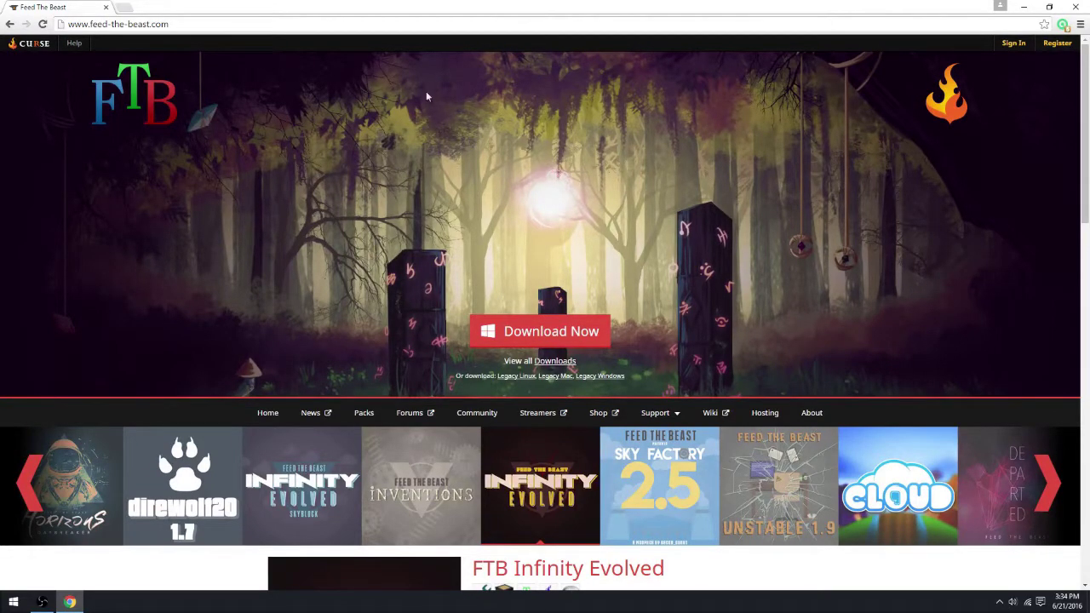
Download CurseClientSetup.exe from feed-the-beast.com and open the downloaded installer
left_click(205, 24)
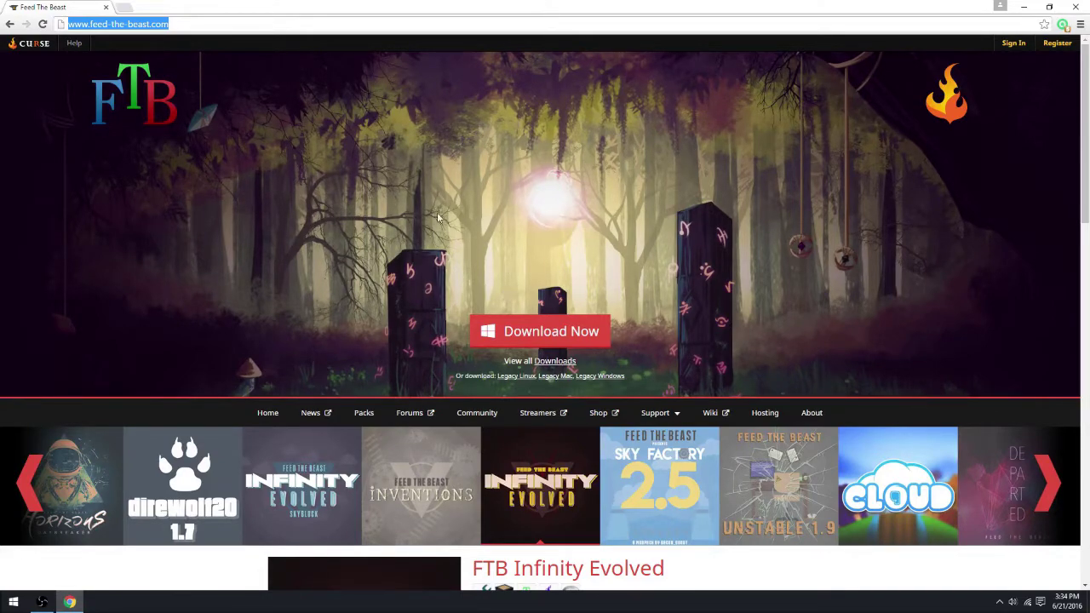
left_click(407, 181)
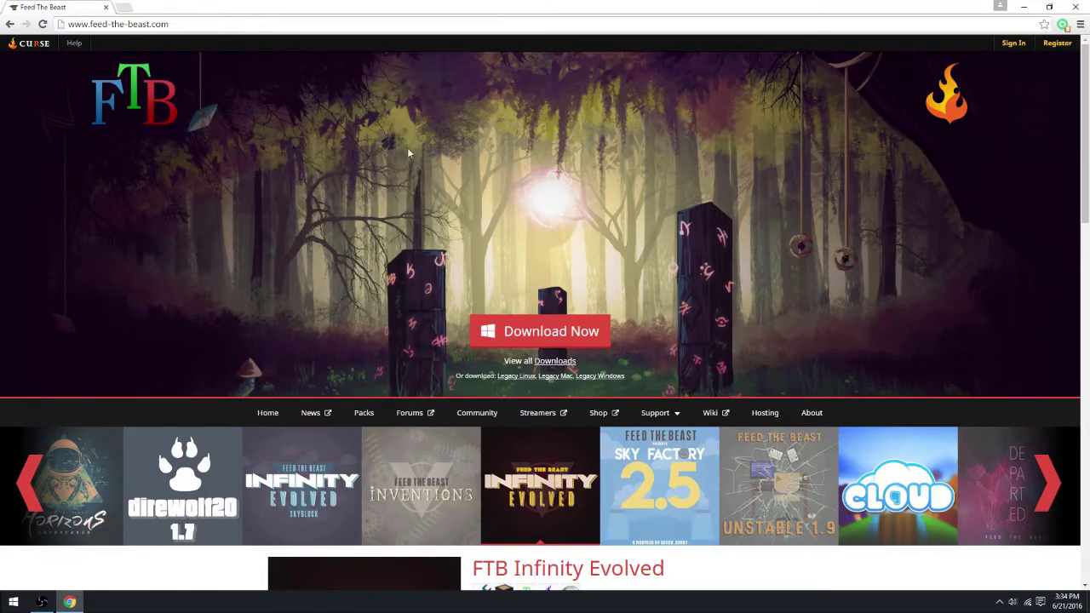
left_click(560, 334)
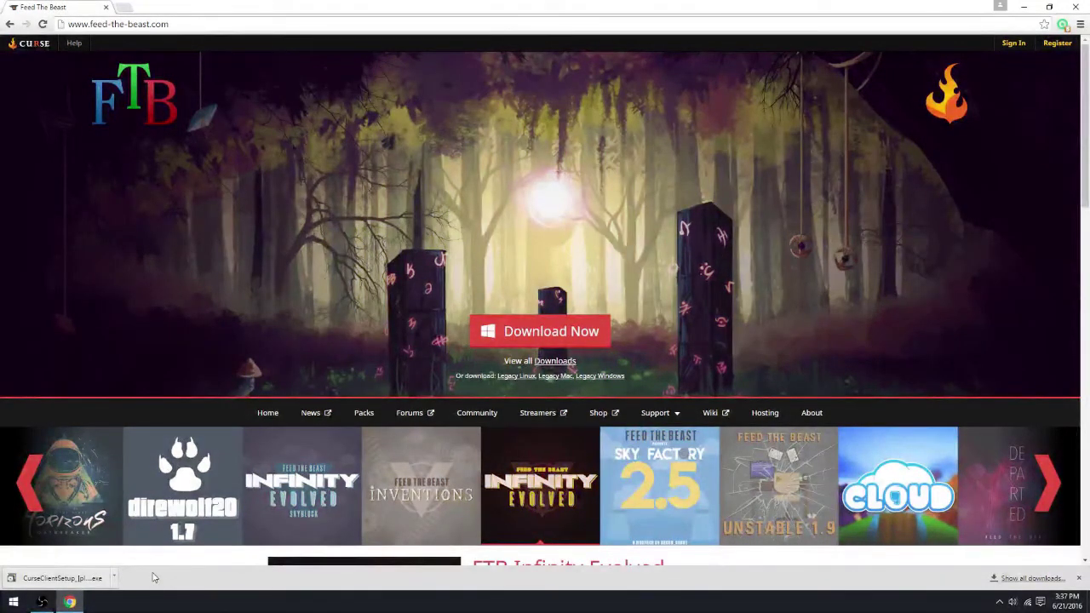
left_click(47, 578)
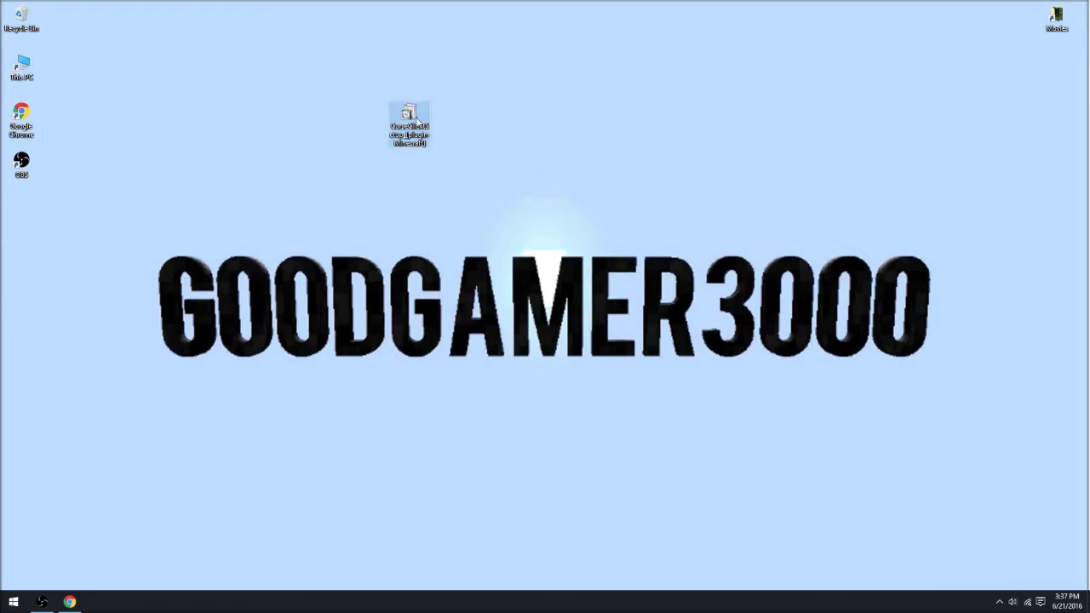
Run CurseClientSetup, install Curse, and approve the User Account Control prompt
double_click(410, 117)
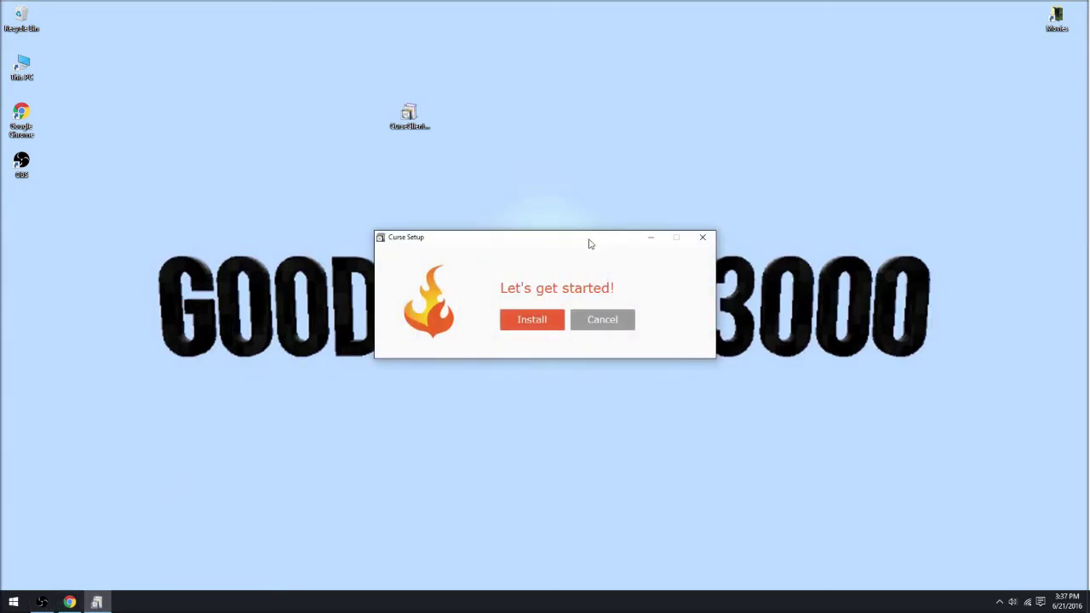
left_click(545, 321)
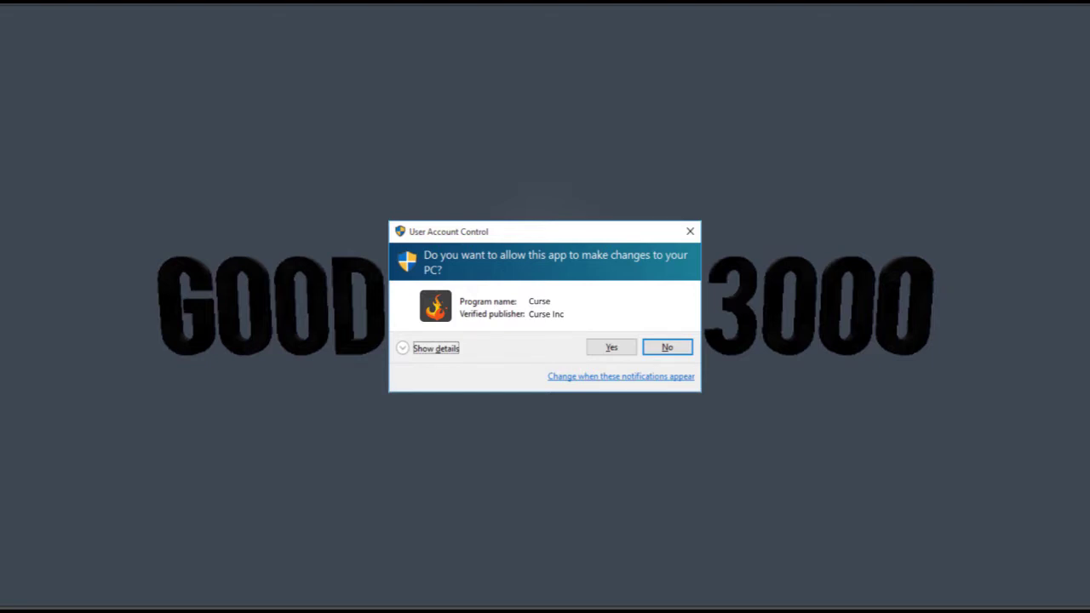
left_click(611, 348)
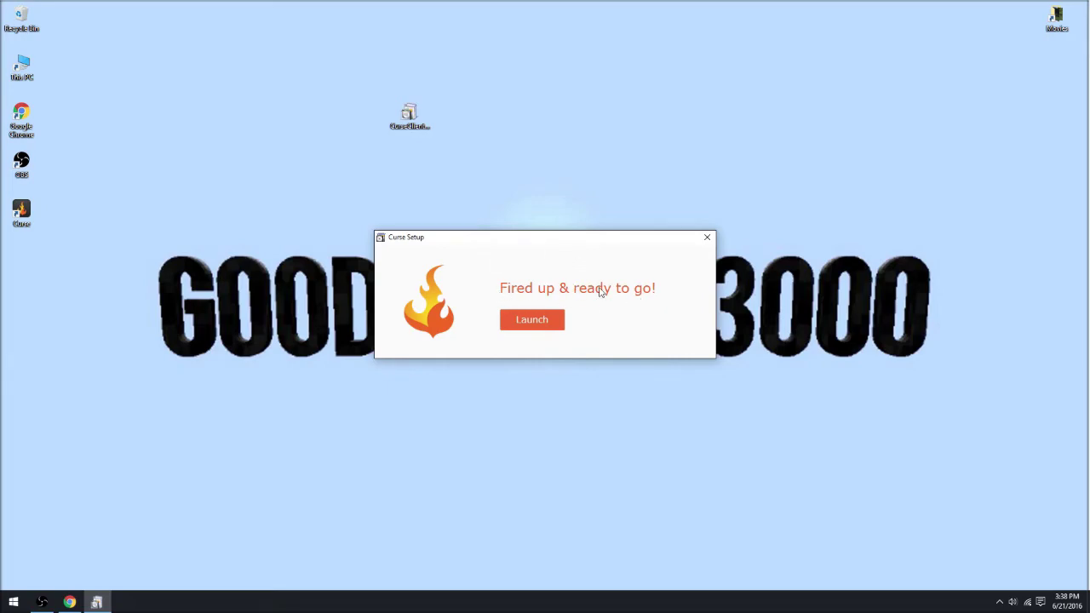
Launch the new Curse client and log in with the account email and password
left_click(535, 328)
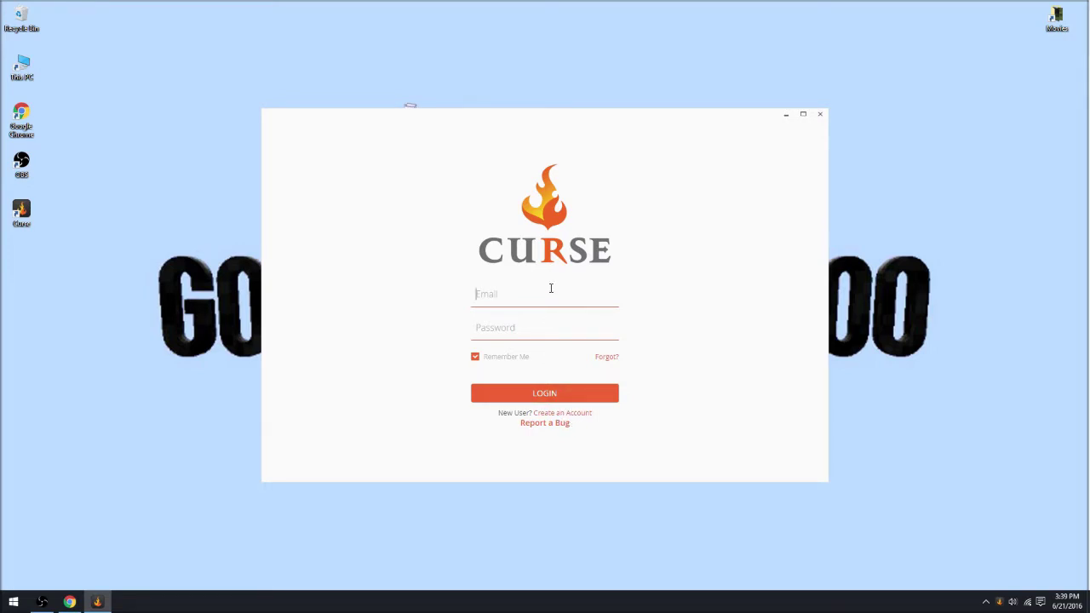
left_click(559, 393)
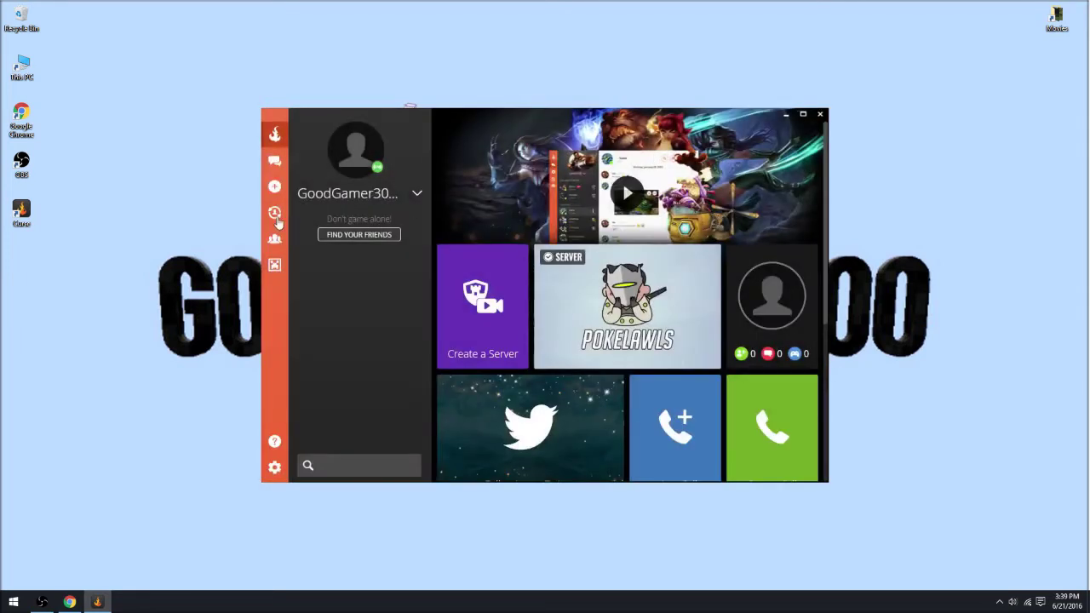
Install Minecraft support from the sidebar's Minecraft section, then browse the FTB modpacks
left_click(274, 267)
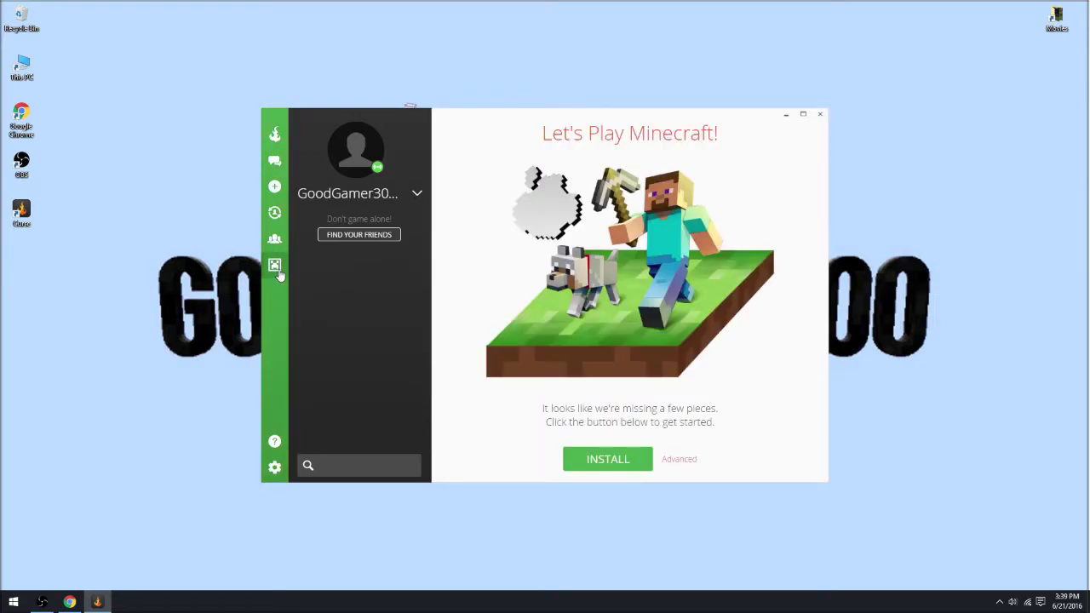
left_click(625, 458)
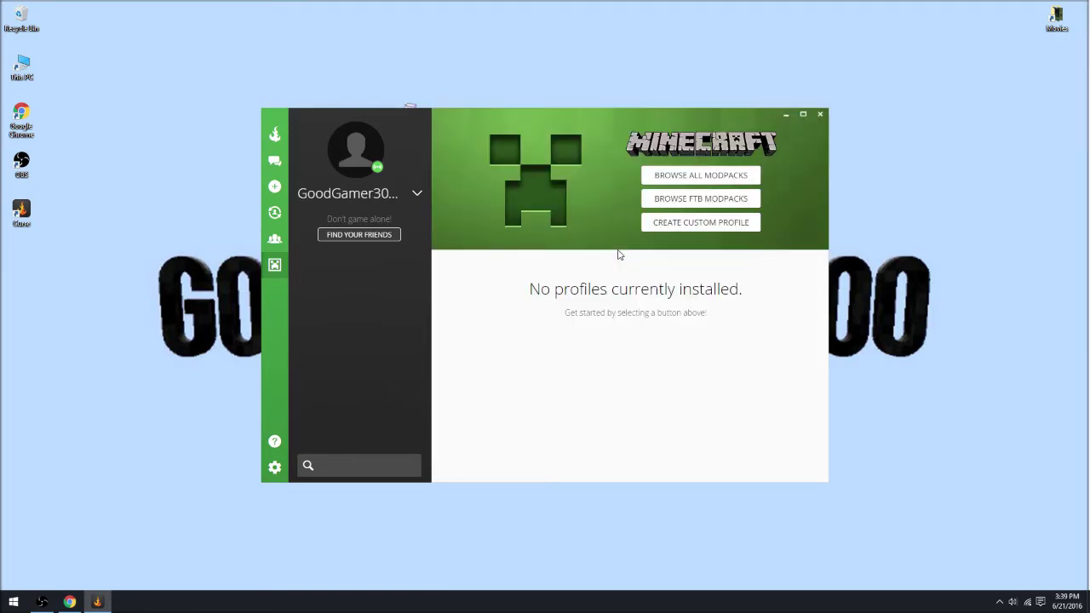
left_click(699, 200)
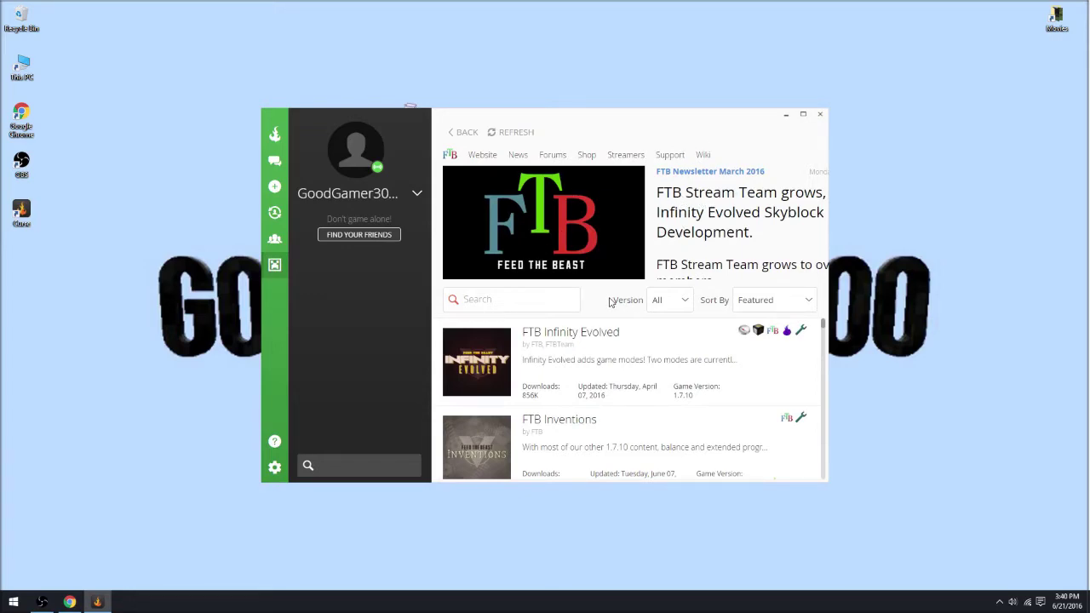
Find FTB Infinity Evolved in the FTB modpack list and install it
left_click(490, 299)
scroll(691, 450, "down", 3)
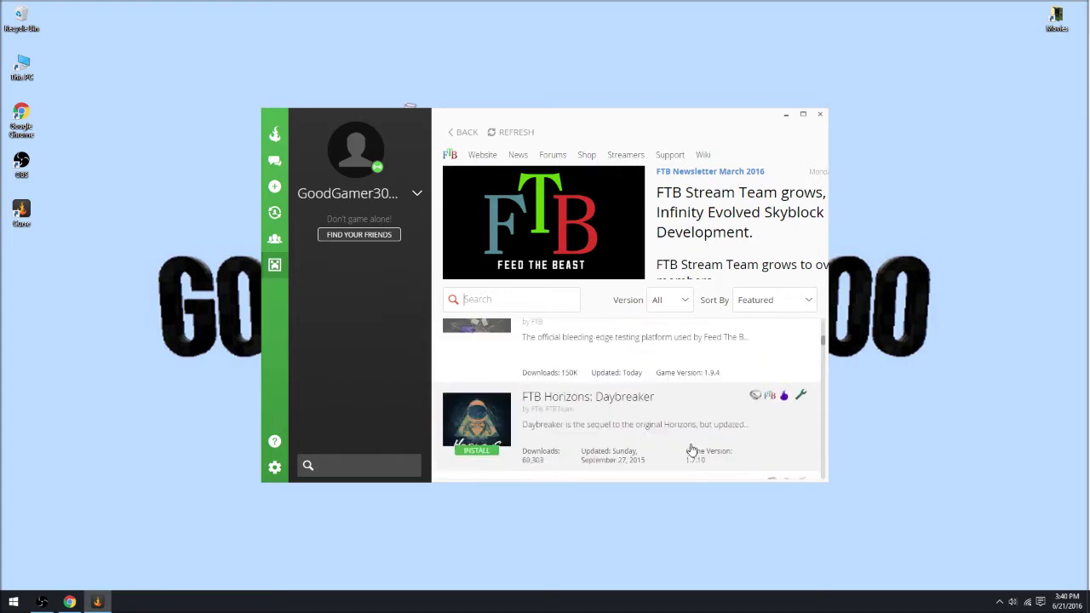
scroll(691, 450, "down", 2)
scroll(644, 412, "up", 6)
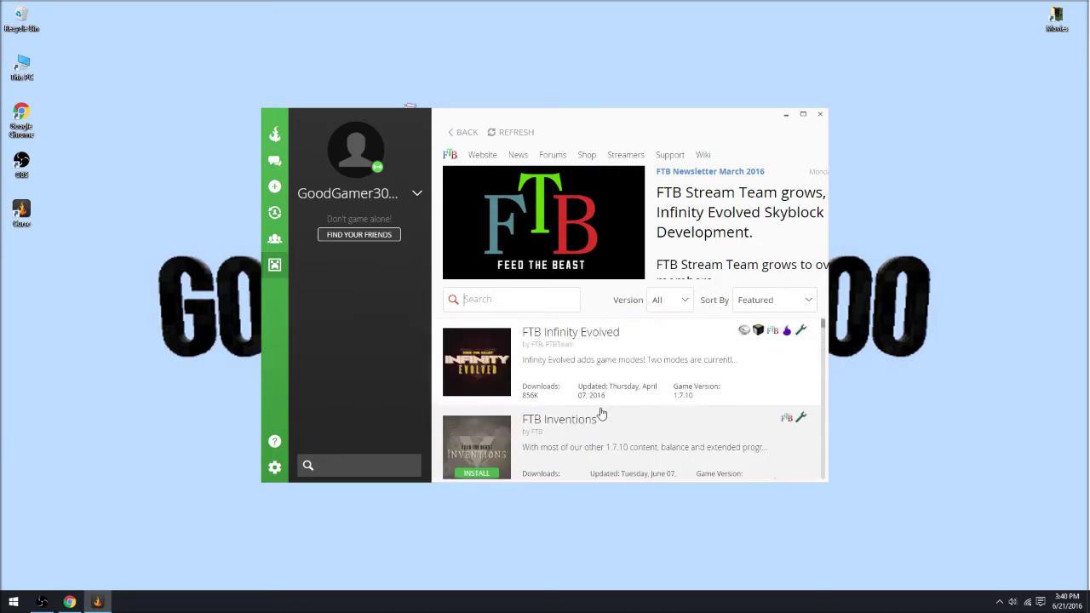
scroll(599, 414, "down", 2)
scroll(599, 413, "up", 2)
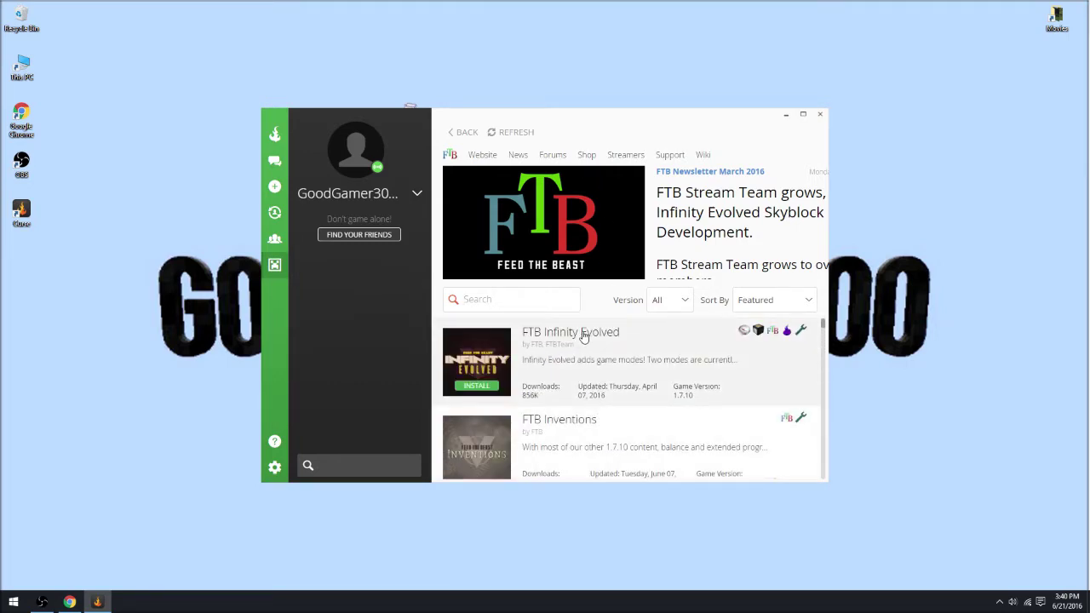
left_click(479, 386)
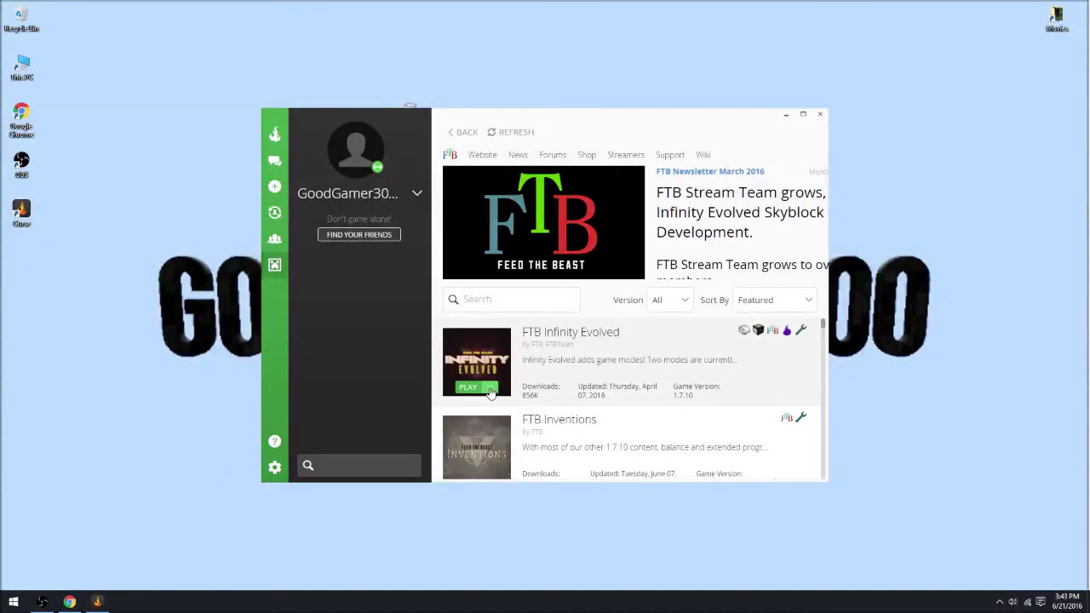
Play FTB Infinity Evolved so the Minecraft Launcher opens
left_click(490, 389)
left_click(468, 390)
left_click(469, 390)
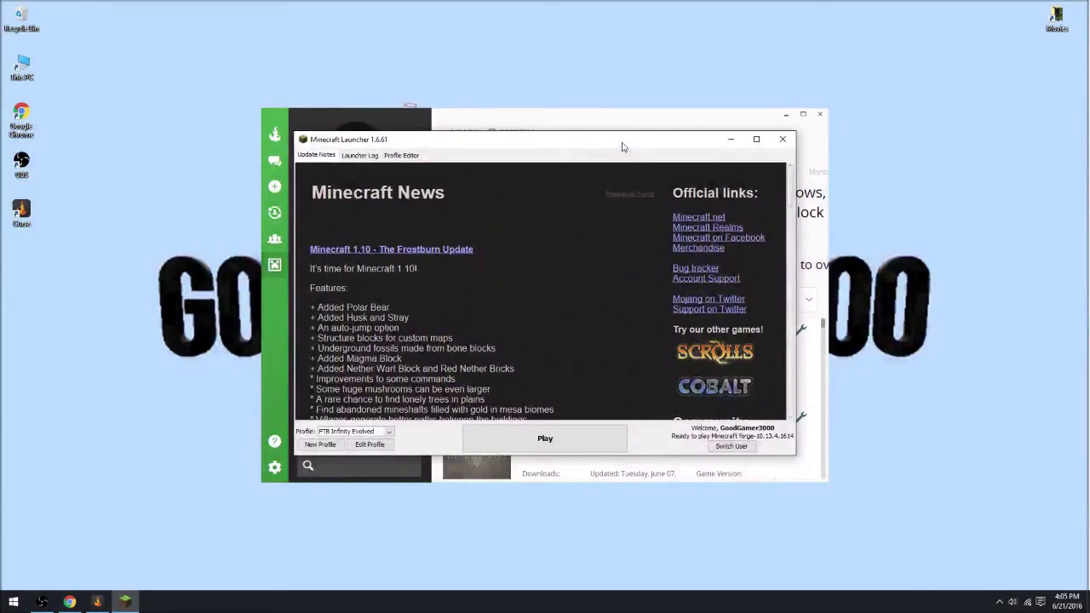
Choose FTB Infinity Evolved from the launcher's Profile dropdown
left_click(359, 432)
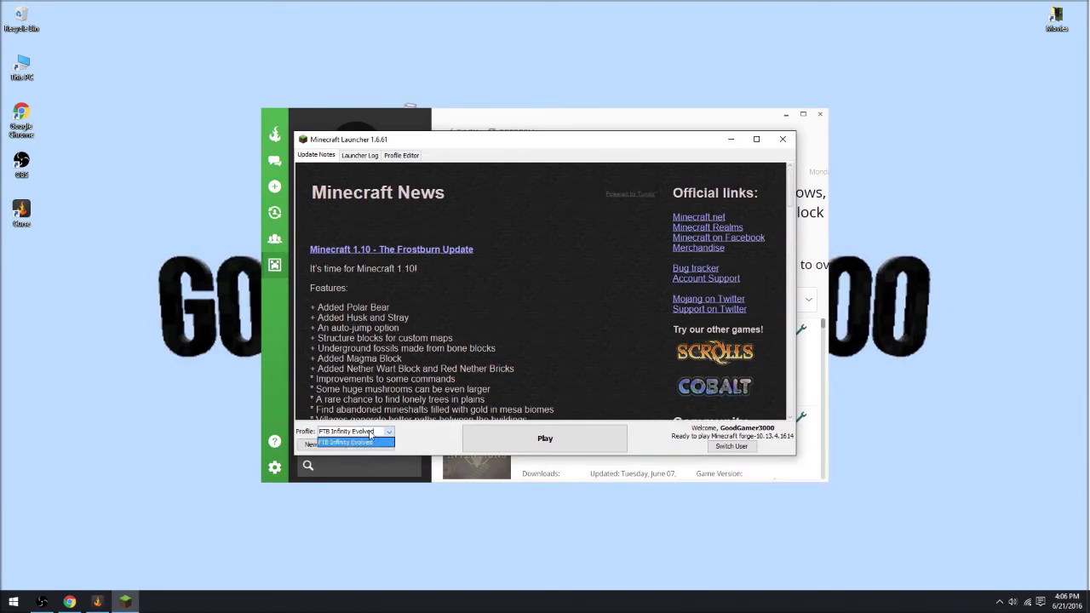
left_click(374, 432)
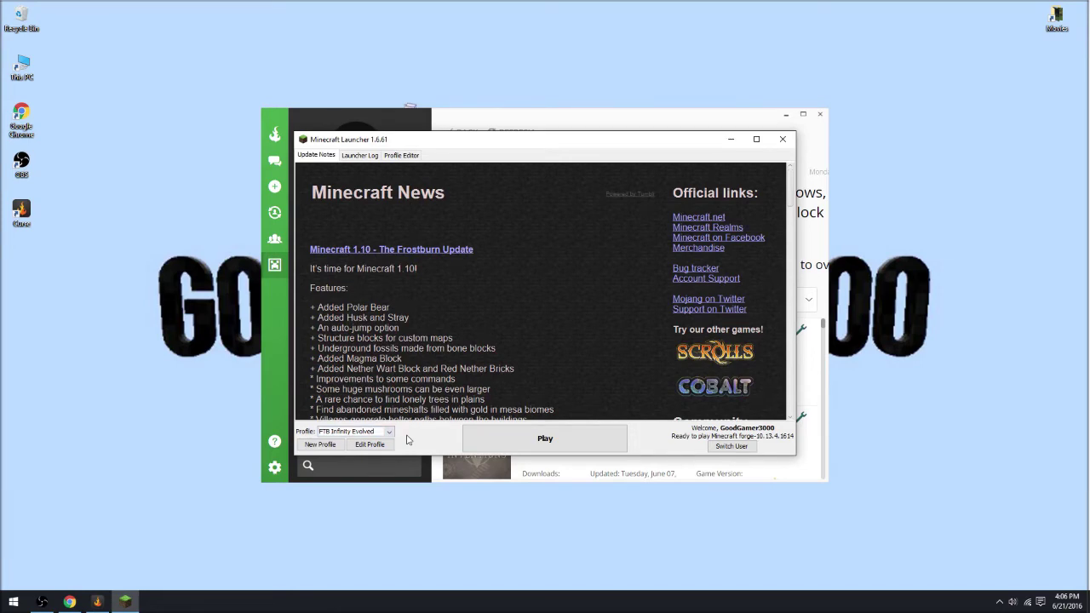